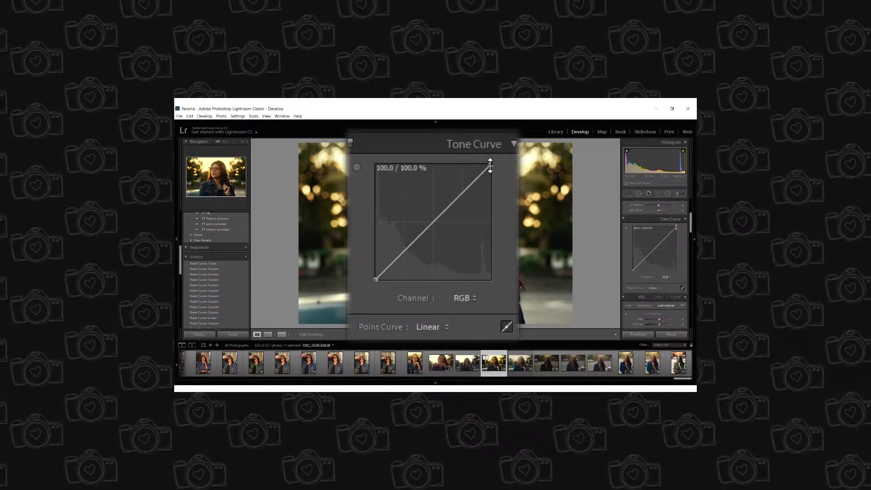
# Step: Add midtone, lower-midtone and shadow control points along the RGB tone curve
pyautogui.click(432, 222)
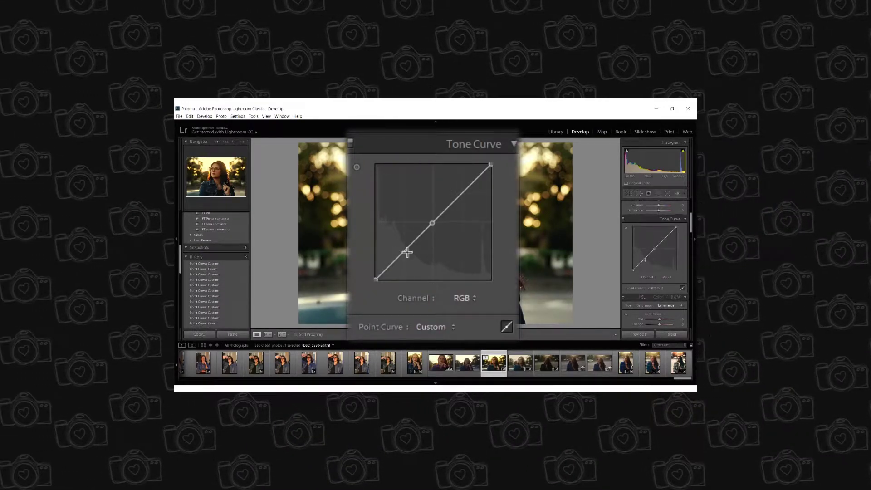
pyautogui.click(403, 252)
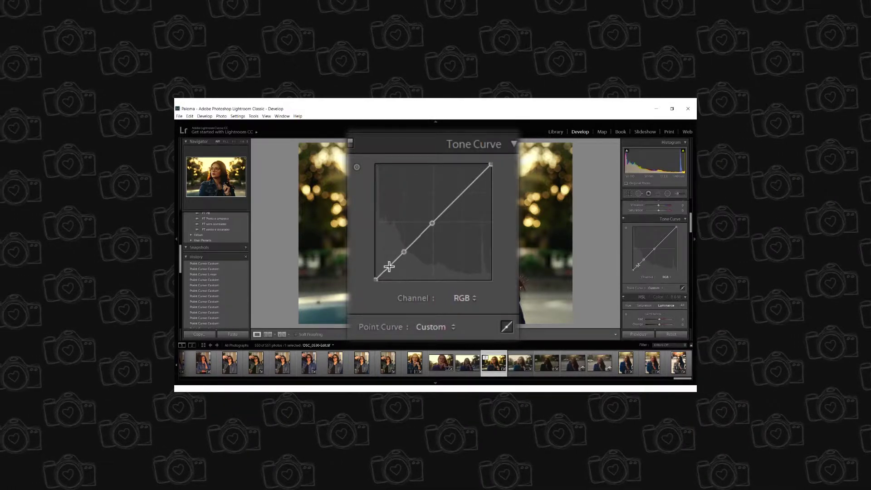
pyautogui.click(389, 266)
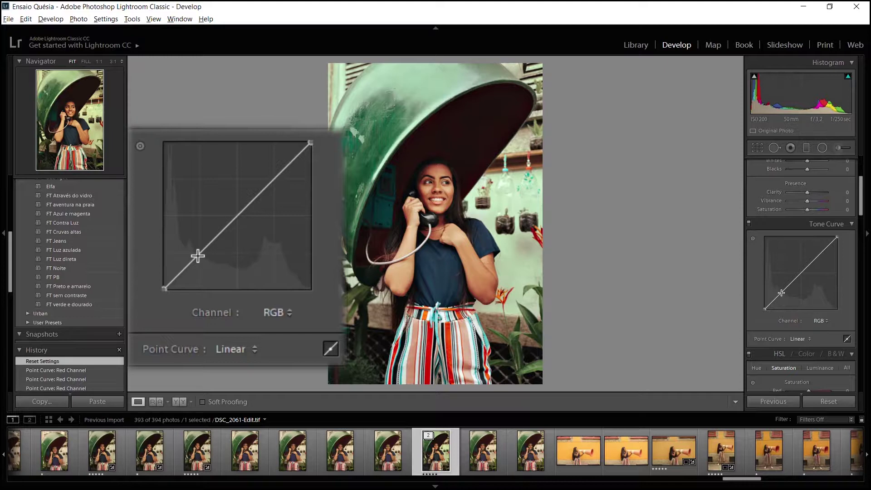
# Step: Place shadow, midtone and highlight points on the RGB curve, then raise the black point to fade shadows
pyautogui.click(198, 256)
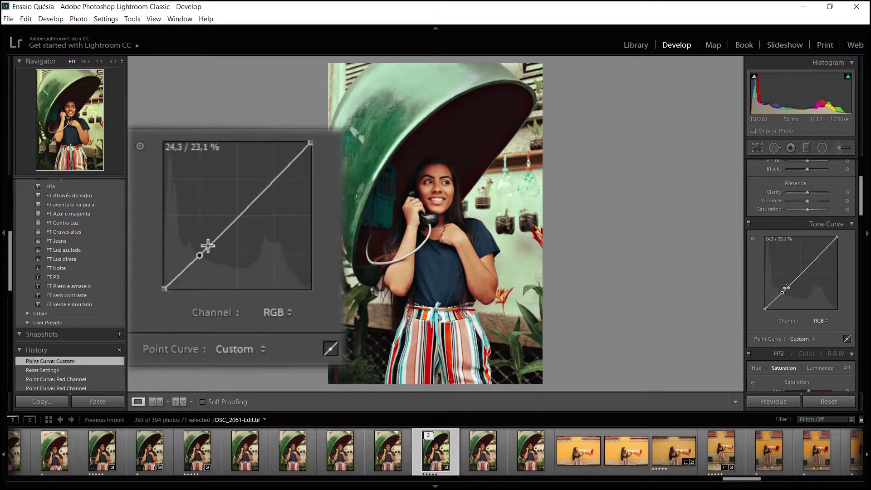
pyautogui.click(801, 273)
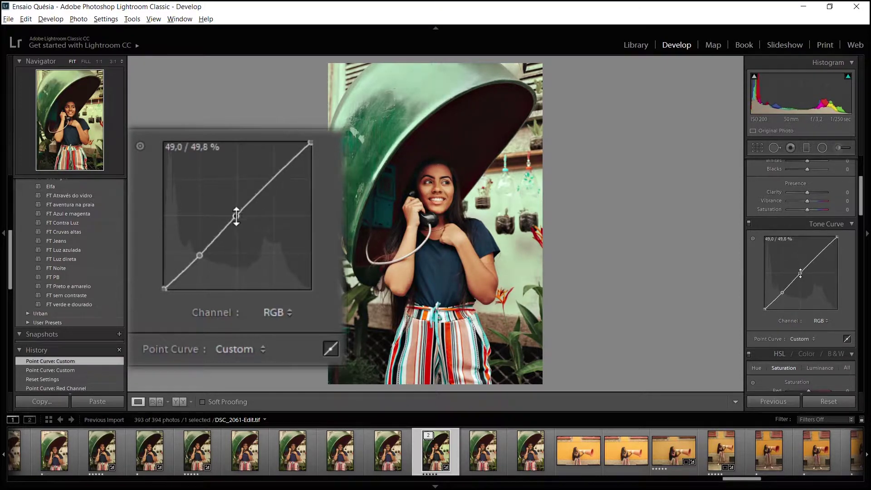
pyautogui.click(818, 255)
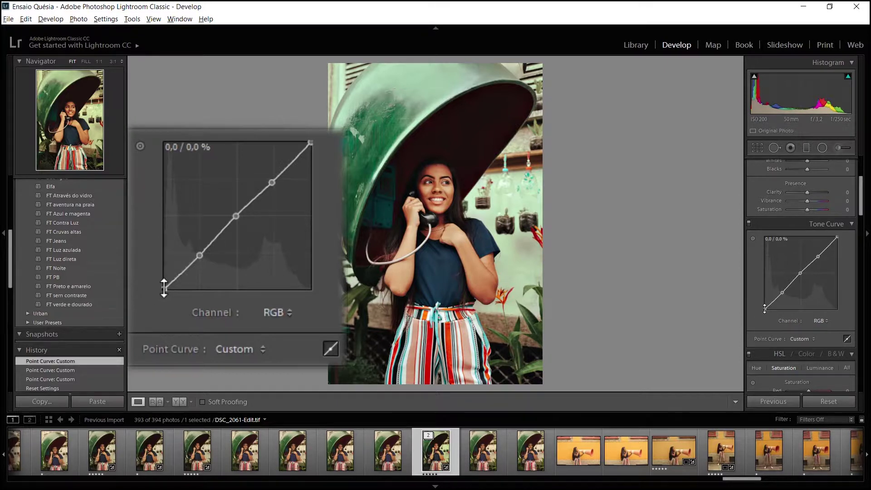
pyautogui.moveTo(765, 308); pyautogui.dragTo(762, 319)
pyautogui.moveTo(764, 310); pyautogui.dragTo(752, 320)
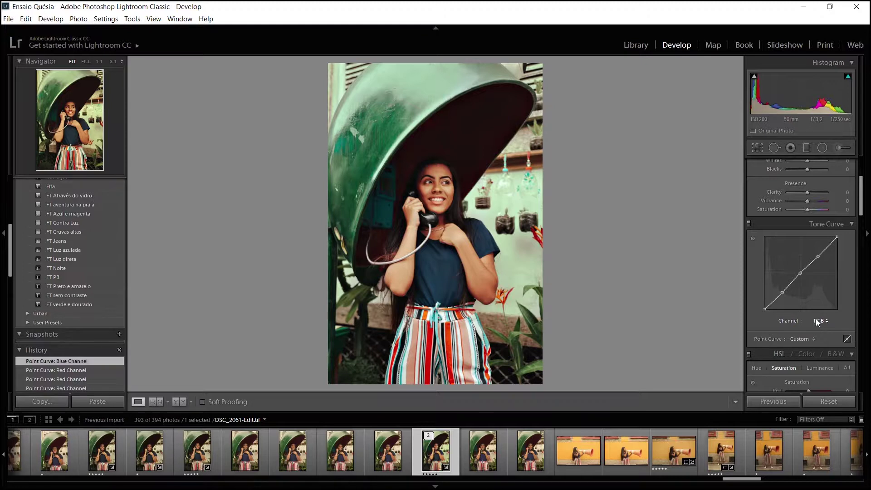
# Step: Set the curve channel to Red, test a warming midpoint raise, and undo it
pyautogui.click(816, 321)
pyautogui.click(800, 344)
pyautogui.click(818, 323)
pyautogui.click(794, 354)
pyautogui.click(813, 322)
pyautogui.click(791, 365)
pyautogui.click(814, 322)
pyautogui.click(791, 344)
pyautogui.moveTo(801, 273)
pyautogui.mouseDown()
pyautogui.moveTo(800, 266)
pyautogui.moveTo(804, 279)
pyautogui.mouseUp()
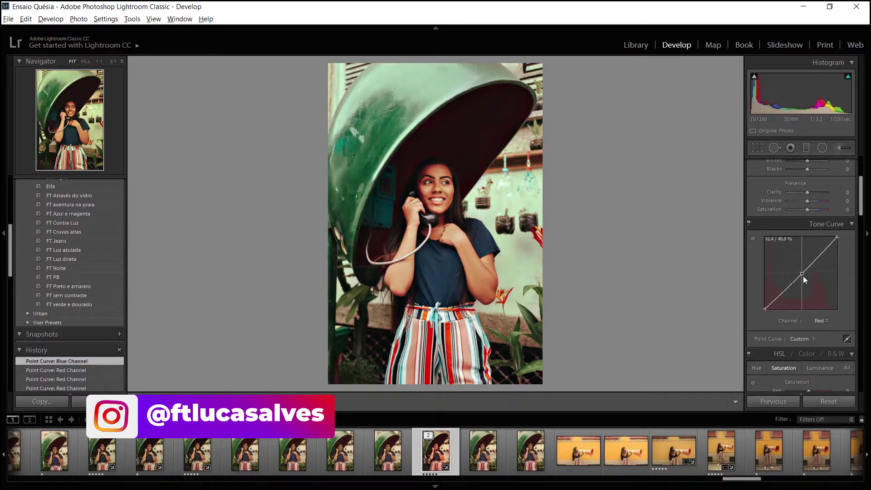
pyautogui.hotkey('ctrl', 'z')
# Step: Test a tint bend on the Green channel curve's midpoint, then undo it
pyautogui.click(815, 320)
pyautogui.click(803, 356)
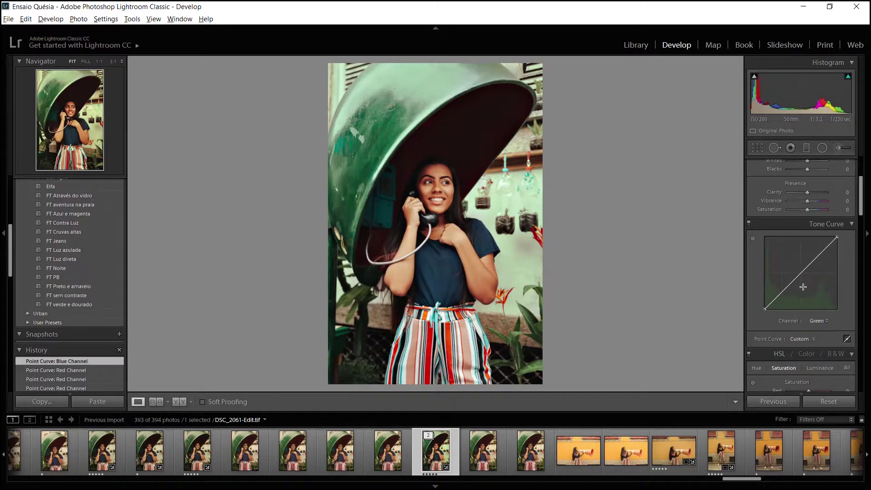
pyautogui.moveTo(800, 274)
pyautogui.mouseDown()
pyautogui.moveTo(800, 266)
pyautogui.moveTo(805, 281)
pyautogui.mouseUp()
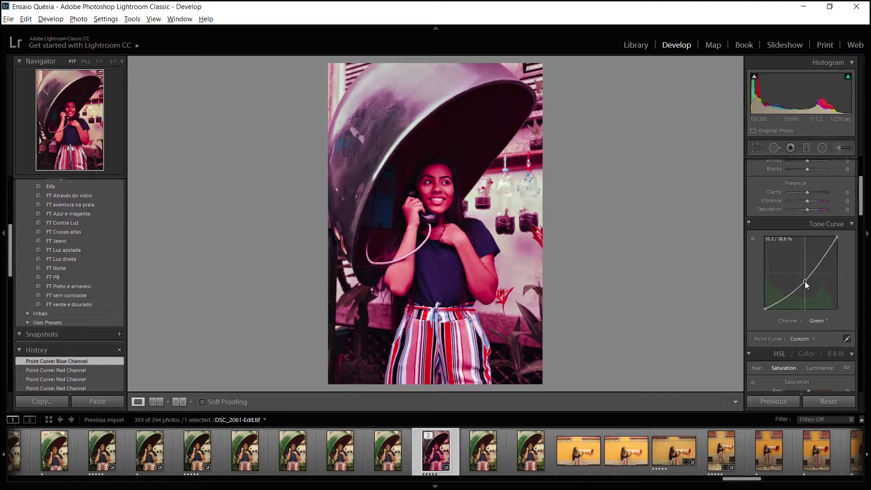
pyautogui.hotkey('ctrl', 'z')
# Step: On the Blue channel, try cyan and warm midpoint shifts, undo both, and add a shadow point
pyautogui.click(816, 321)
pyautogui.click(791, 365)
pyautogui.moveTo(799, 274); pyautogui.dragTo(799, 266)
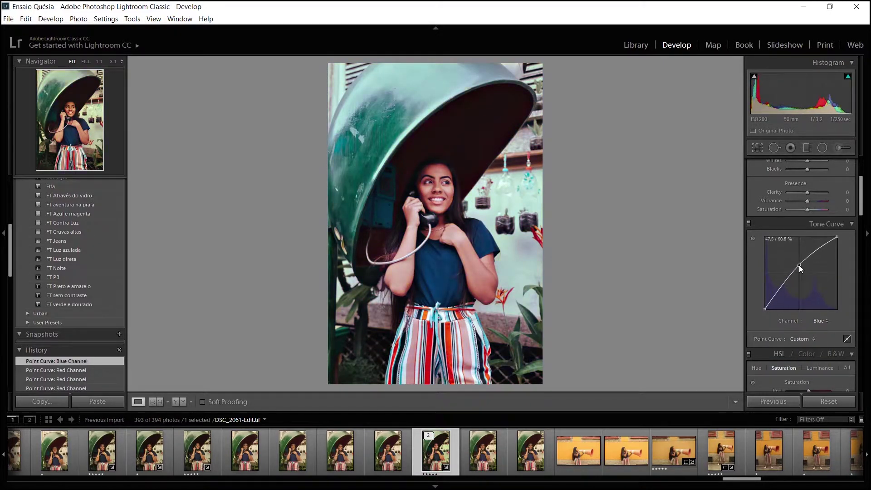
pyautogui.hotkey('ctrl', 'z')
pyautogui.moveTo(799, 264); pyautogui.dragTo(805, 277)
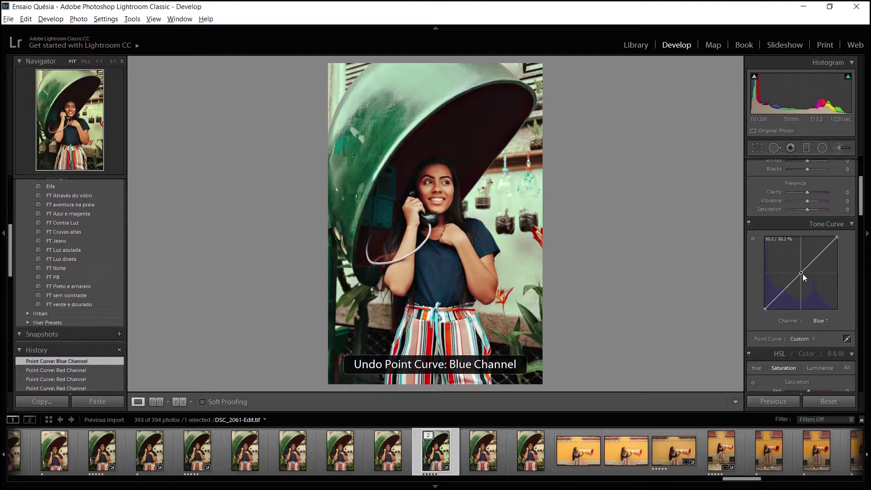
pyautogui.hotkey('ctrl', 'z')
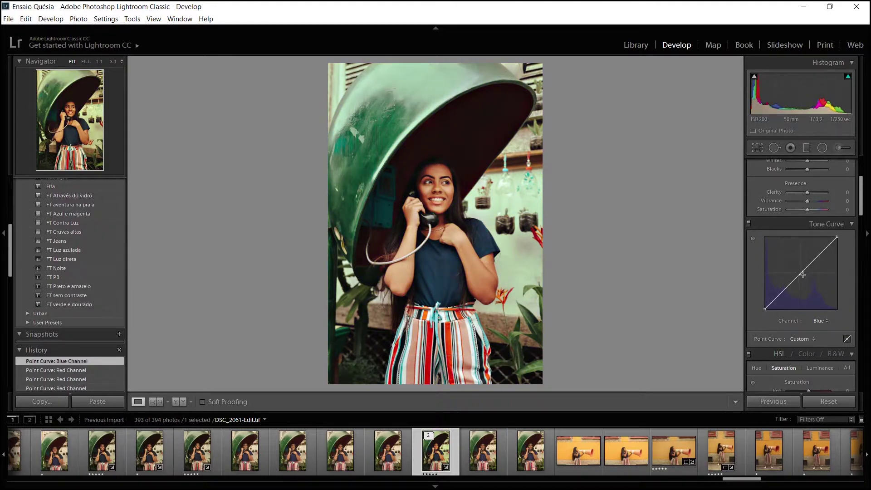
pyautogui.click(782, 291)
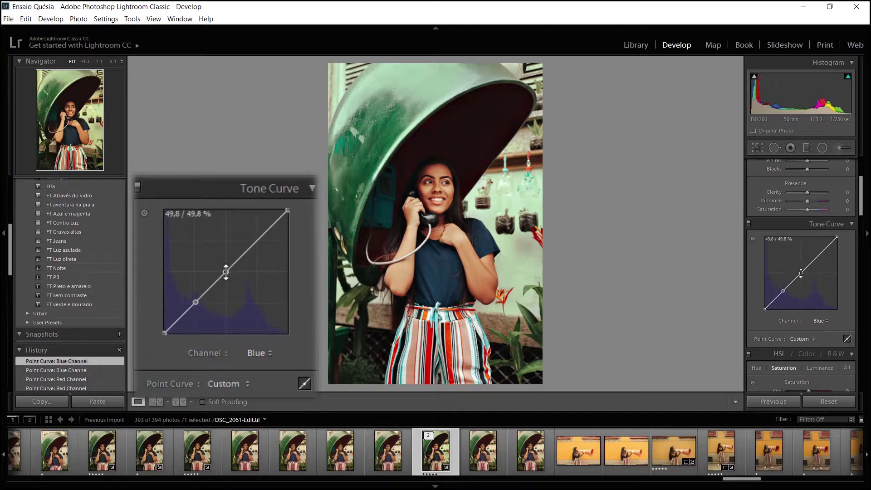
# Step: Add midtone and highlight Blue curve points, check detail at 1:1, then lift the black point slightly
pyautogui.click(800, 272)
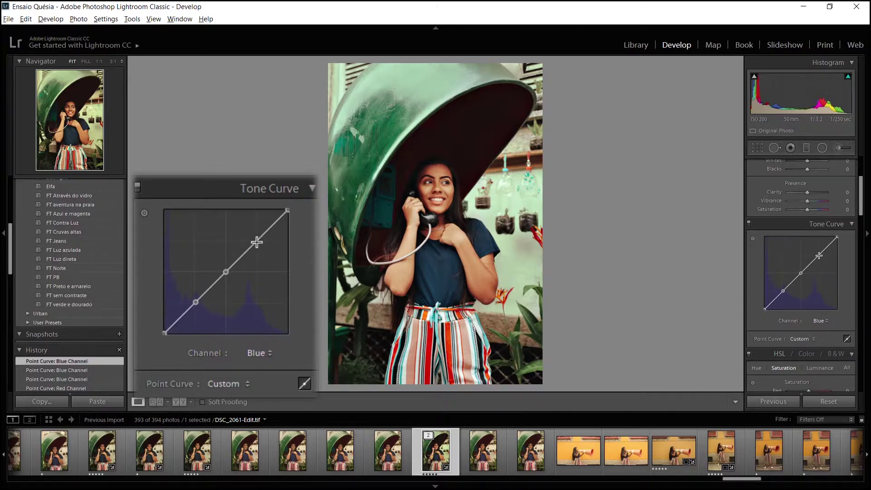
pyautogui.click(818, 255)
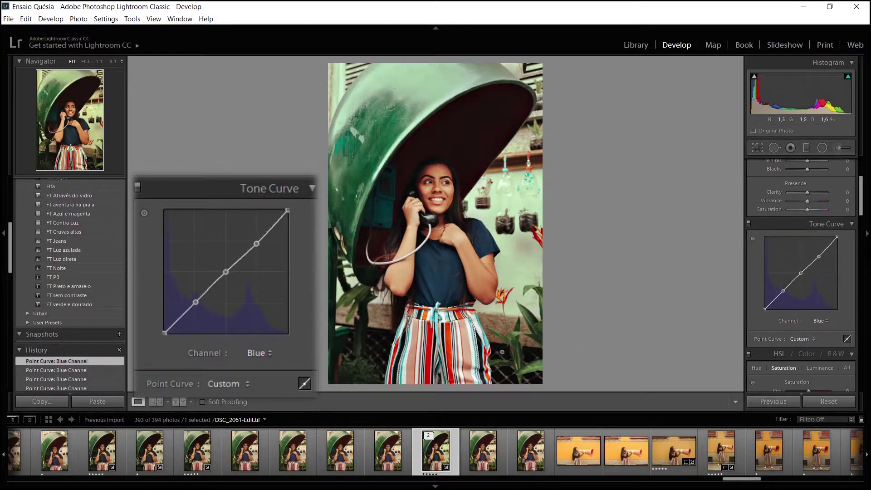
pyautogui.click(502, 352)
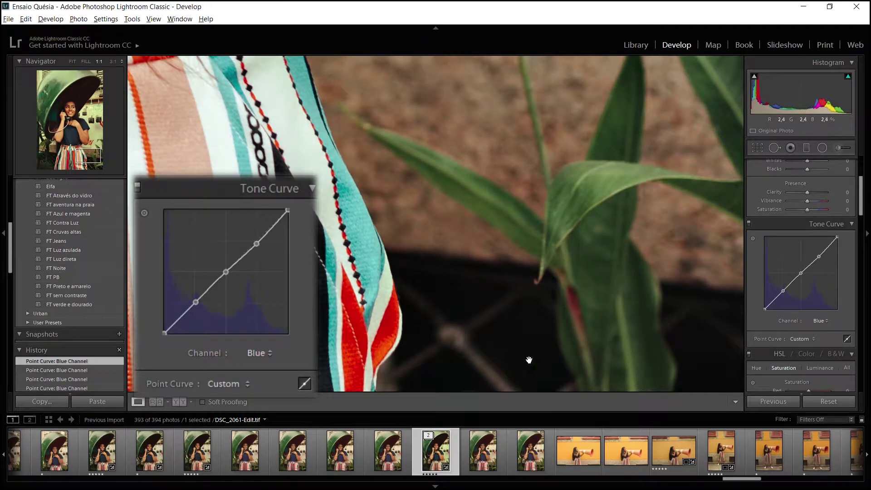
pyautogui.click(521, 307)
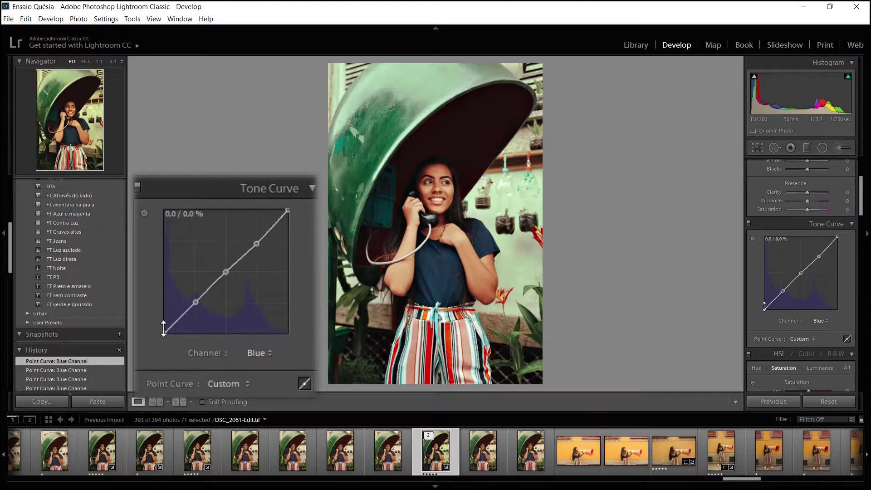
pyautogui.moveTo(165, 329); pyautogui.dragTo(164, 327)
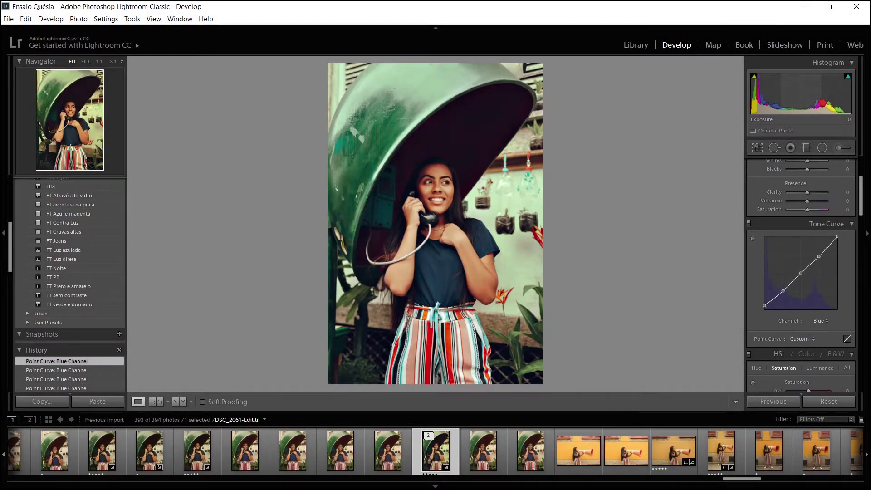
# Step: Try a +0.40 exposure boost, undo it, and add another Blue curve point near the highlights
pyautogui.moveTo(799, 93); pyautogui.dragTo(812, 93)
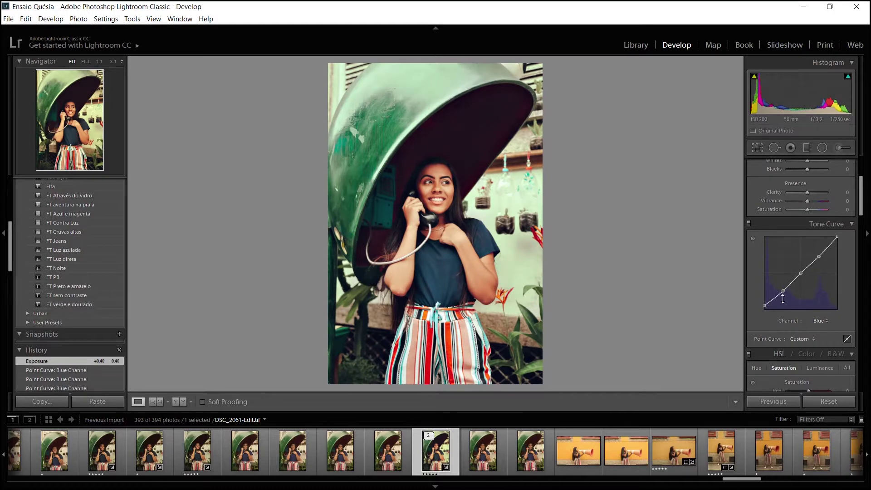
pyautogui.hotkey('ctrl', 'z')
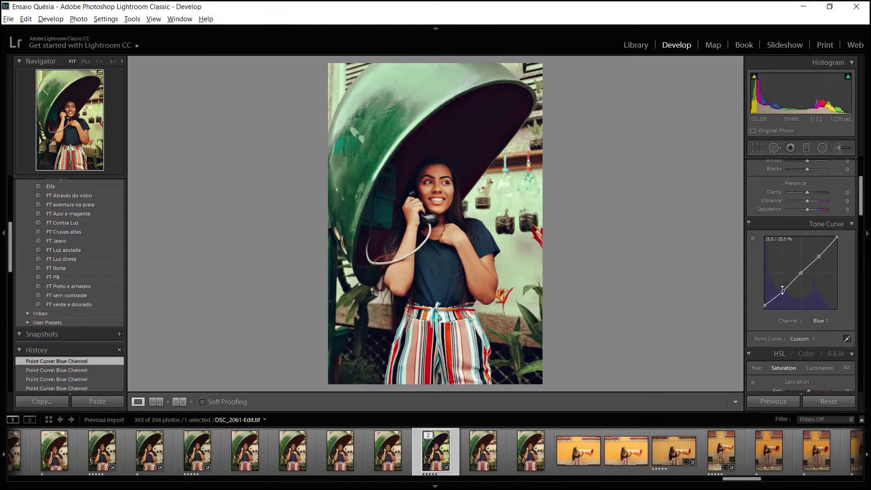
pyautogui.click(819, 258)
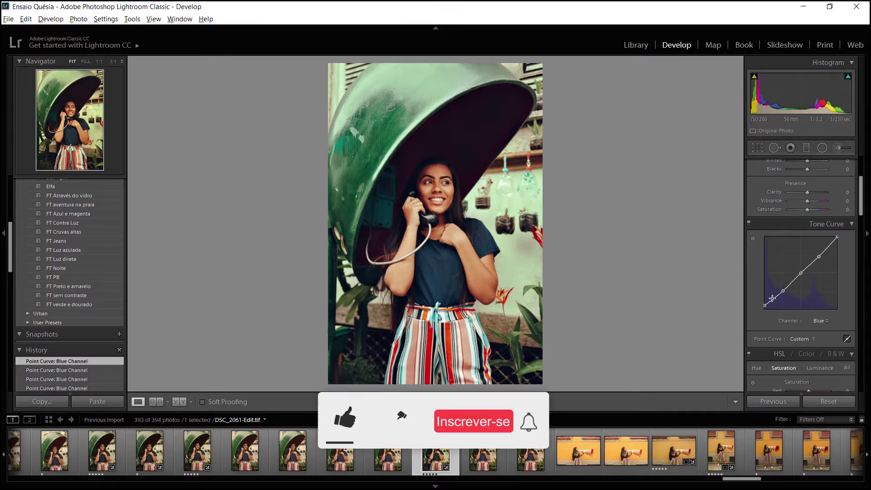
# Step: Place an extra control point low on the Blue channel curve, near its shadow end
pyautogui.click(770, 301)
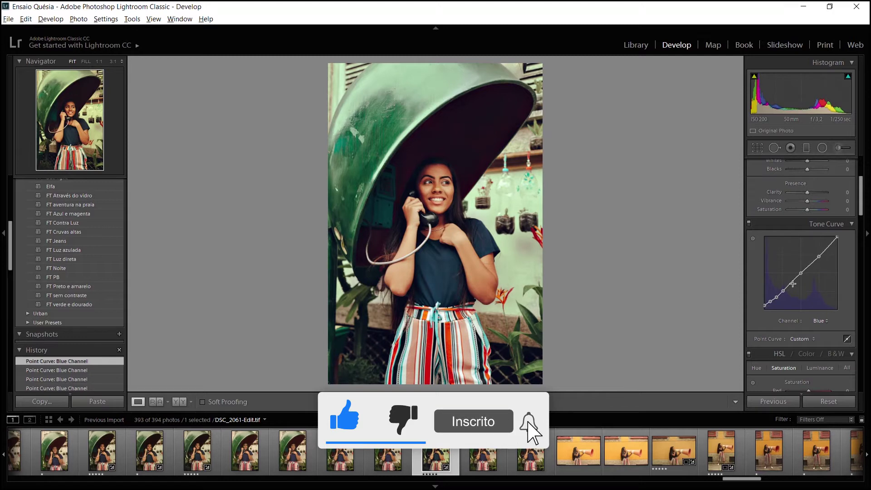